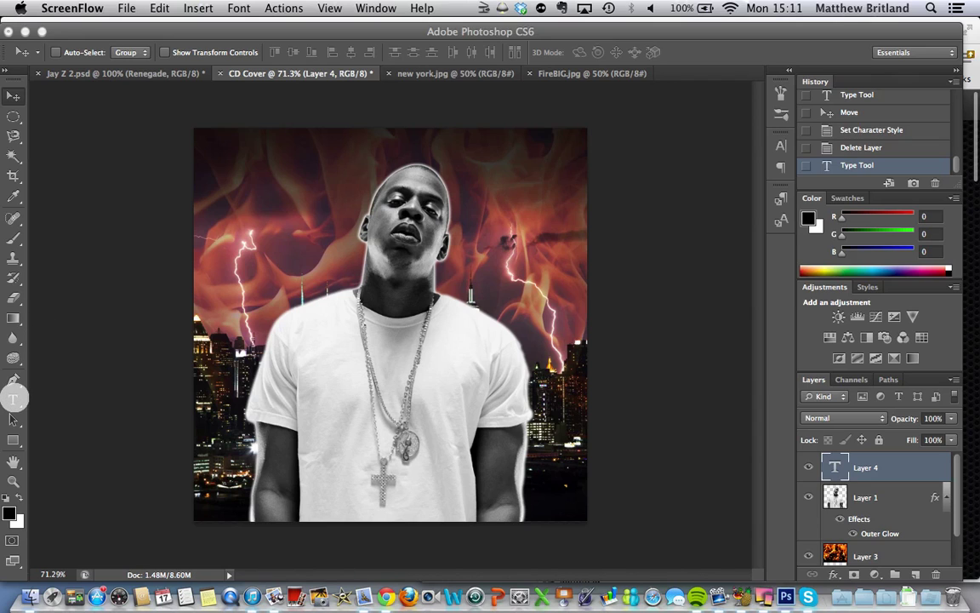
# Add a 48 pt Arial 'Jay-Z' text layer at the canvas's top-left and select the text.
pyautogui.click(14, 398)
pyautogui.click(14, 397)
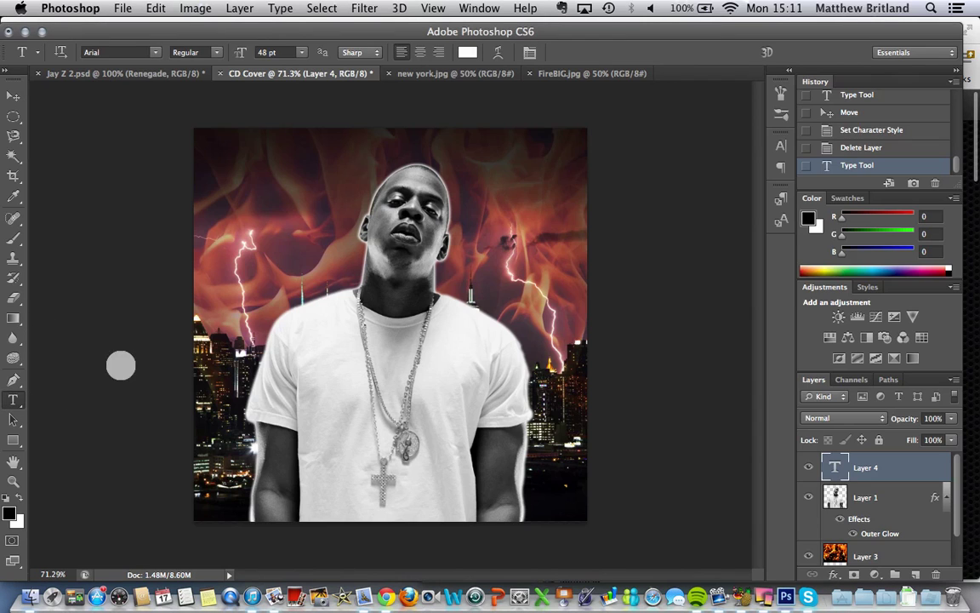
pyautogui.click(232, 180)
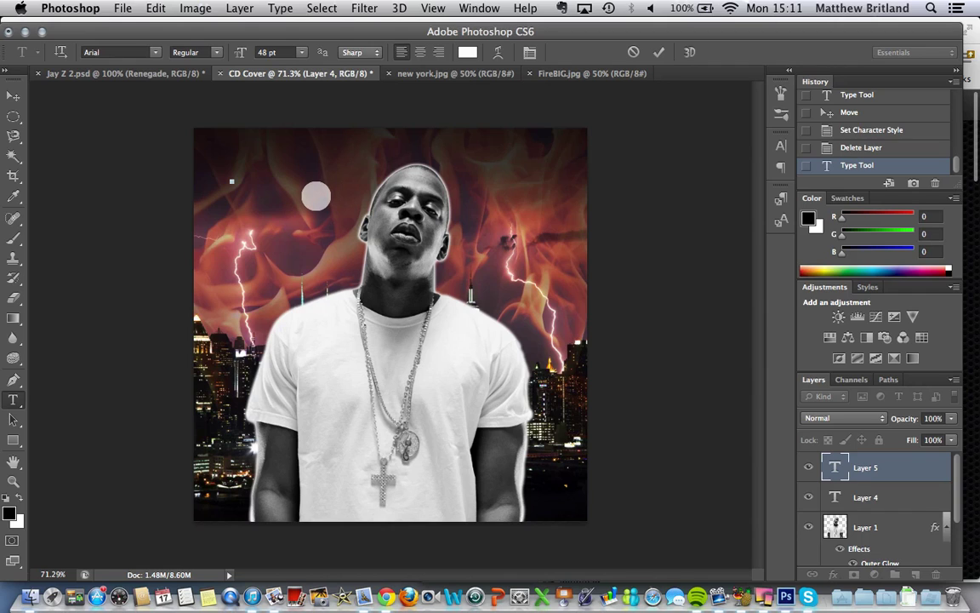
pyautogui.write('Jay-Z')
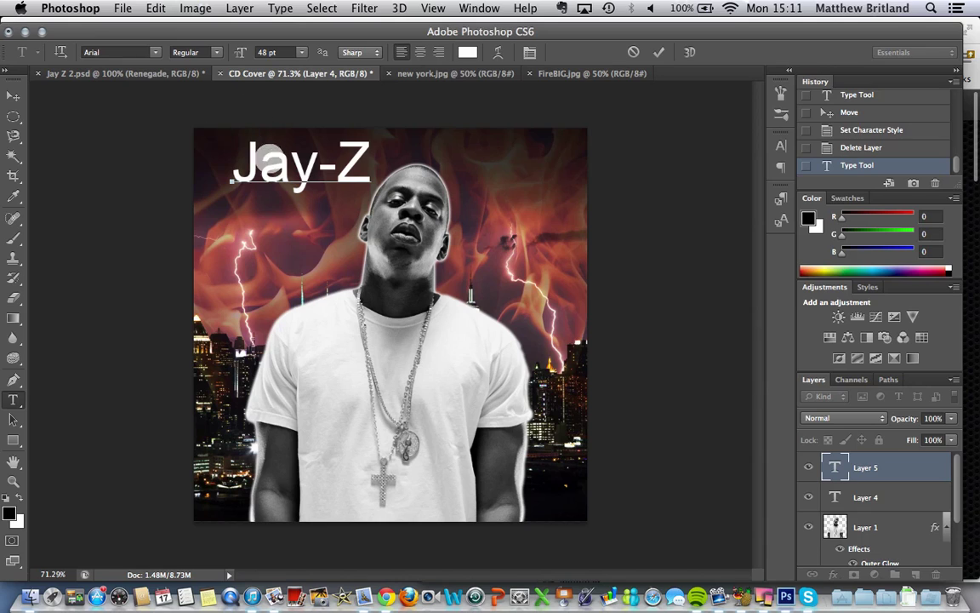
pyautogui.moveTo(232, 151); pyautogui.dragTo(347, 153)
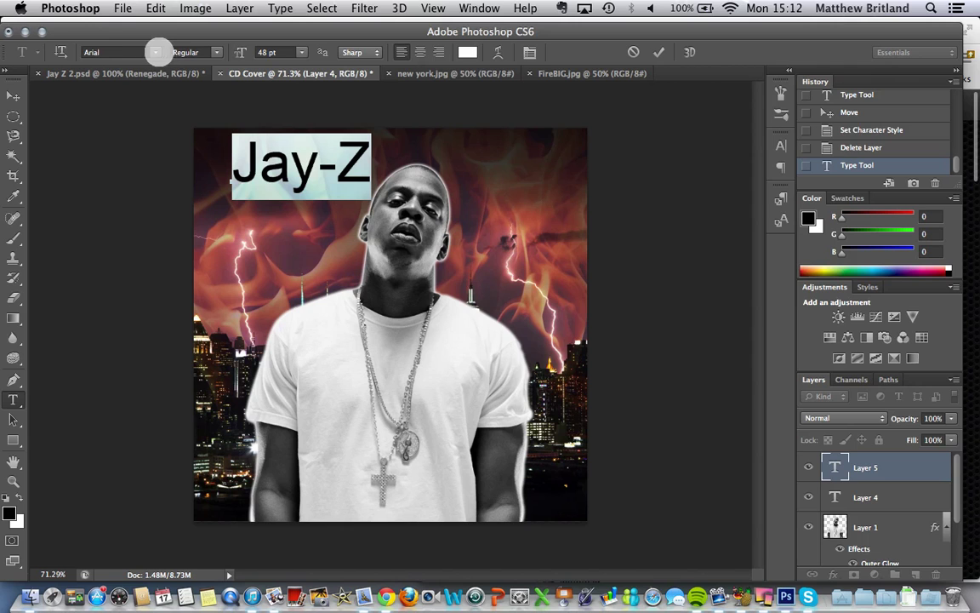
# Set the Jay-Z title in the grunge font 4990810.
pyautogui.click(157, 52)
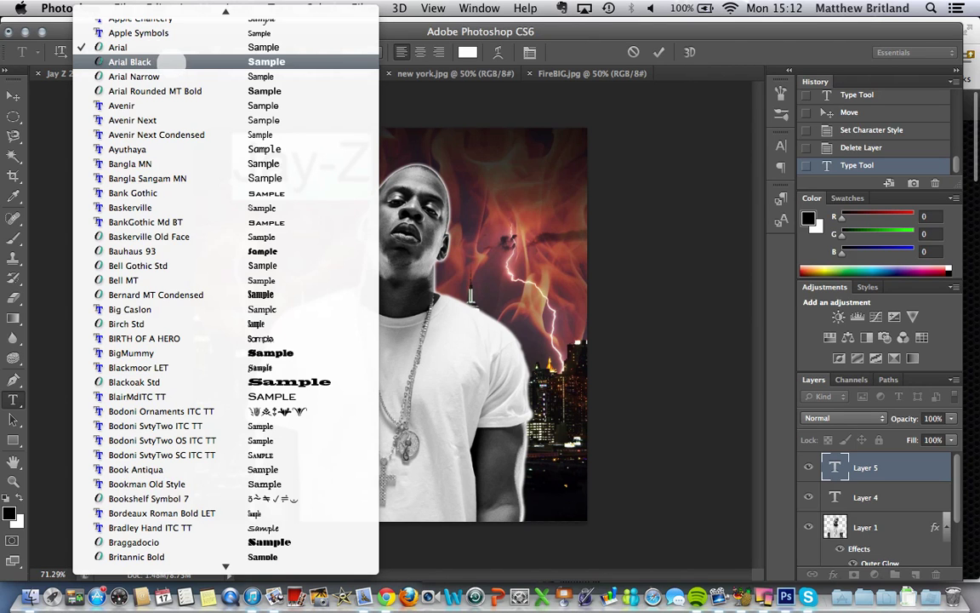
pyautogui.scroll(-3, 179, 94)
pyautogui.scroll(5, 187, 98)
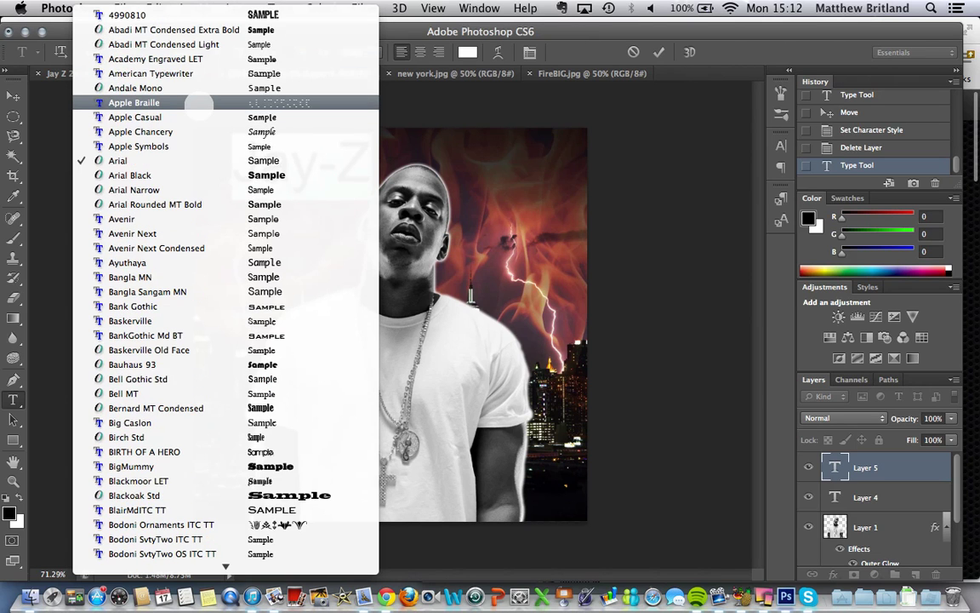
pyautogui.click(141, 15)
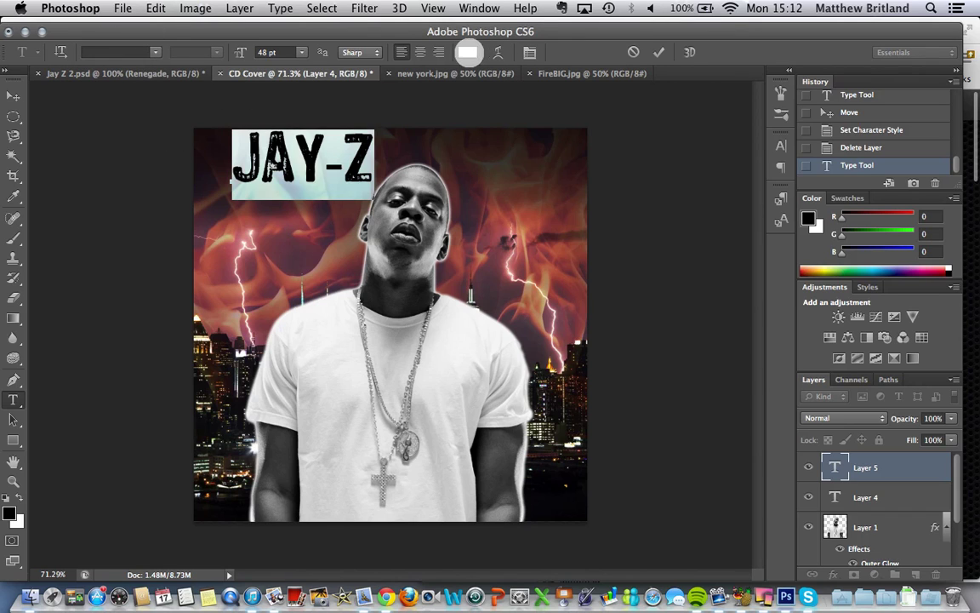
# Keep the title white, resize it to 36 pt, and bring up Warp Text.
pyautogui.click(467, 52)
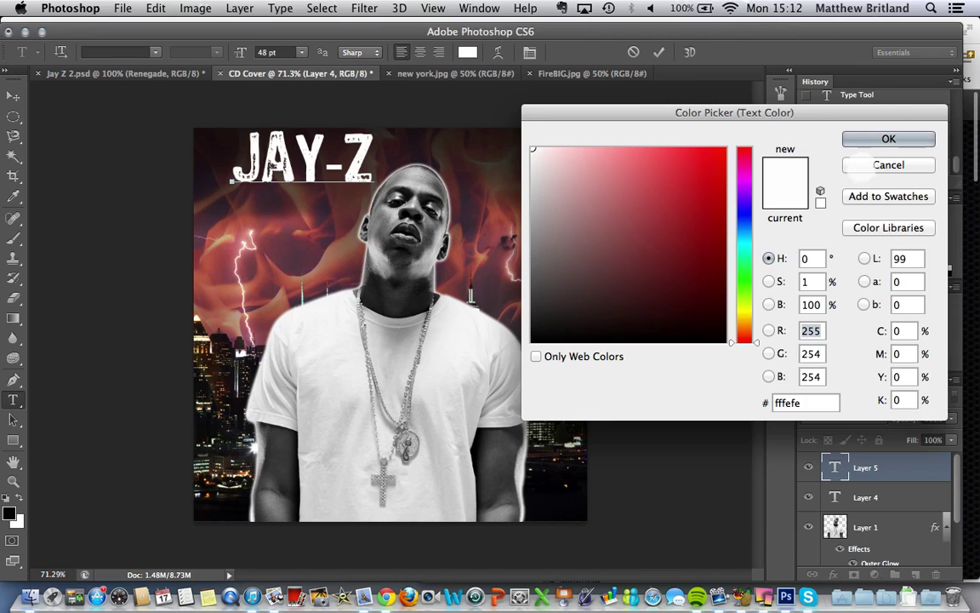
pyautogui.press('Return')
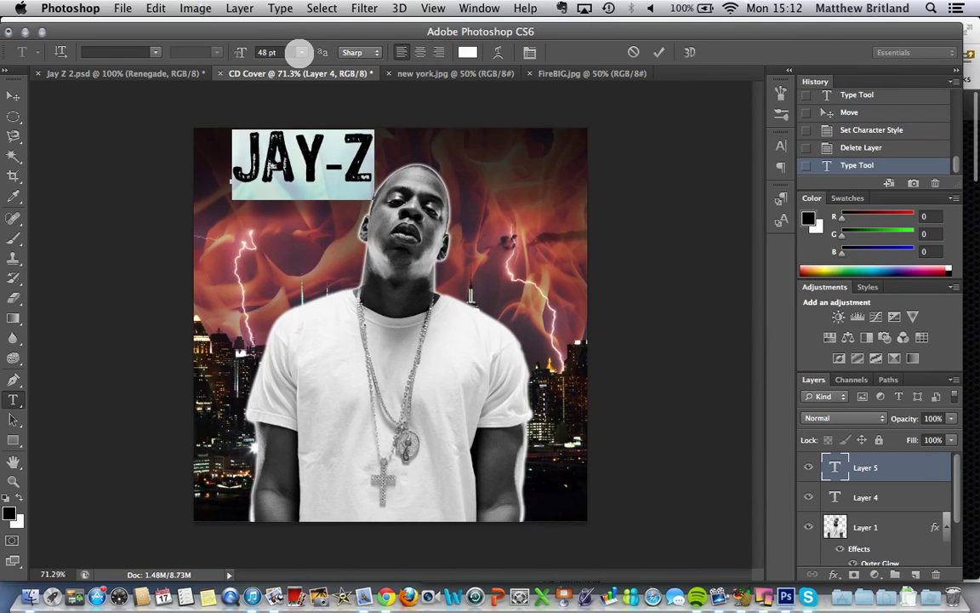
pyautogui.click(301, 52)
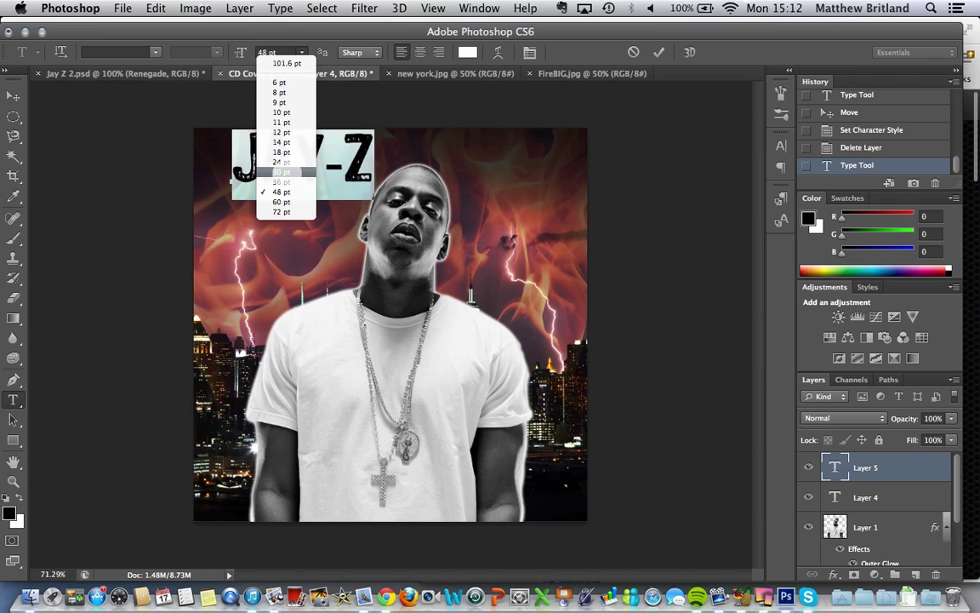
pyautogui.click(281, 182)
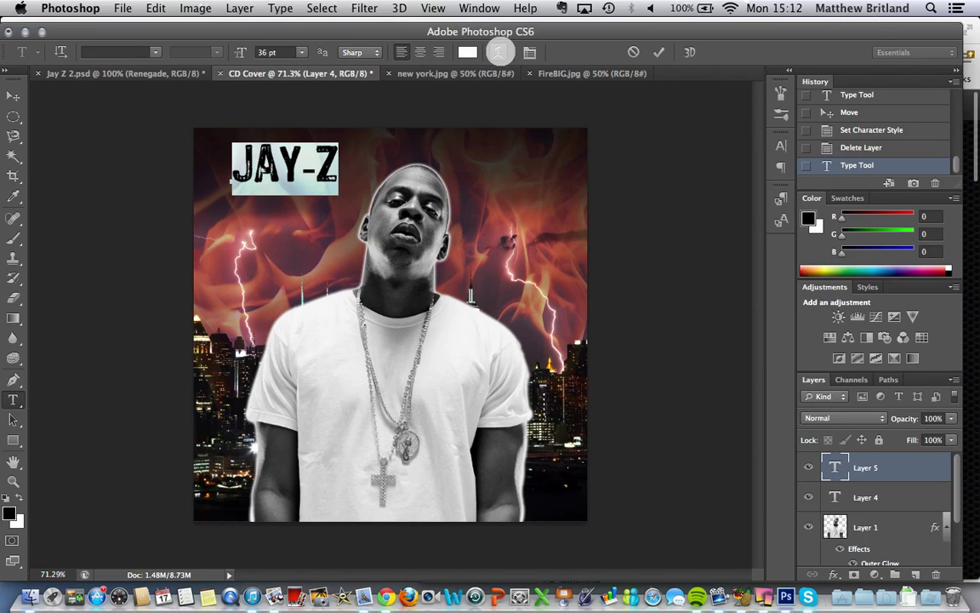
pyautogui.click(500, 52)
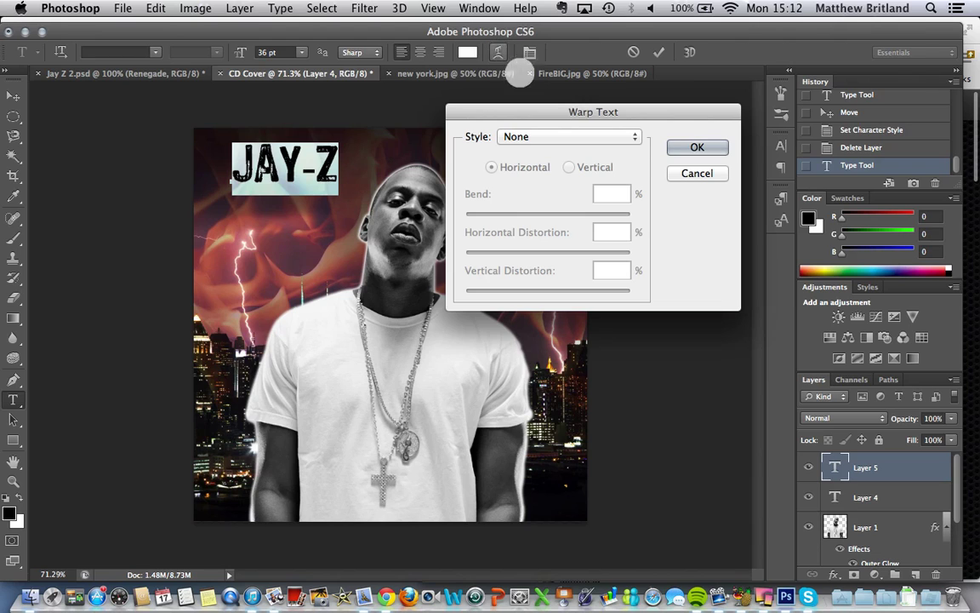
# Preview Fish, Squeeze and Inflate warps on the title, then cancel and commit it flat.
pyautogui.click(591, 136)
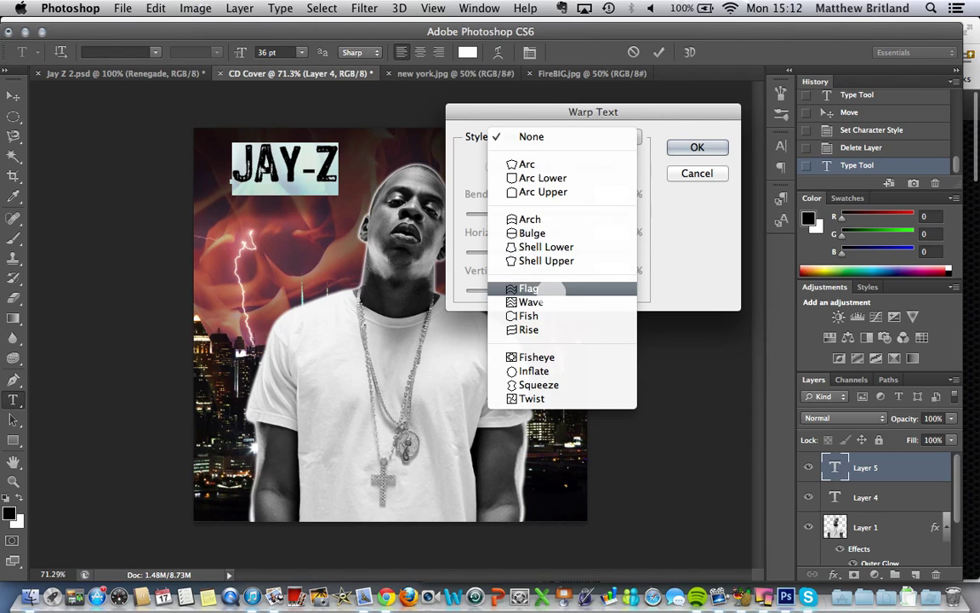
pyautogui.click(535, 315)
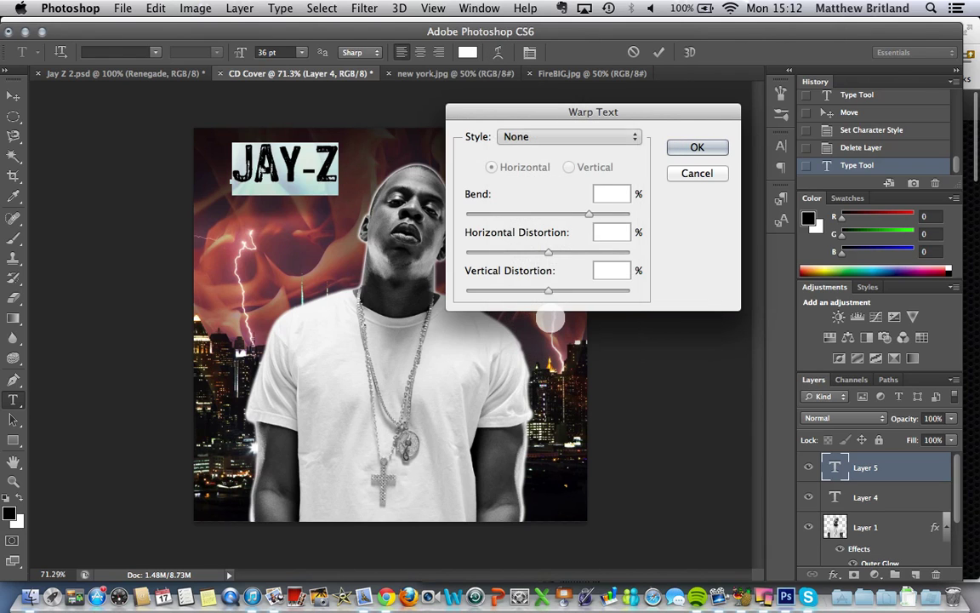
pyautogui.click(566, 136)
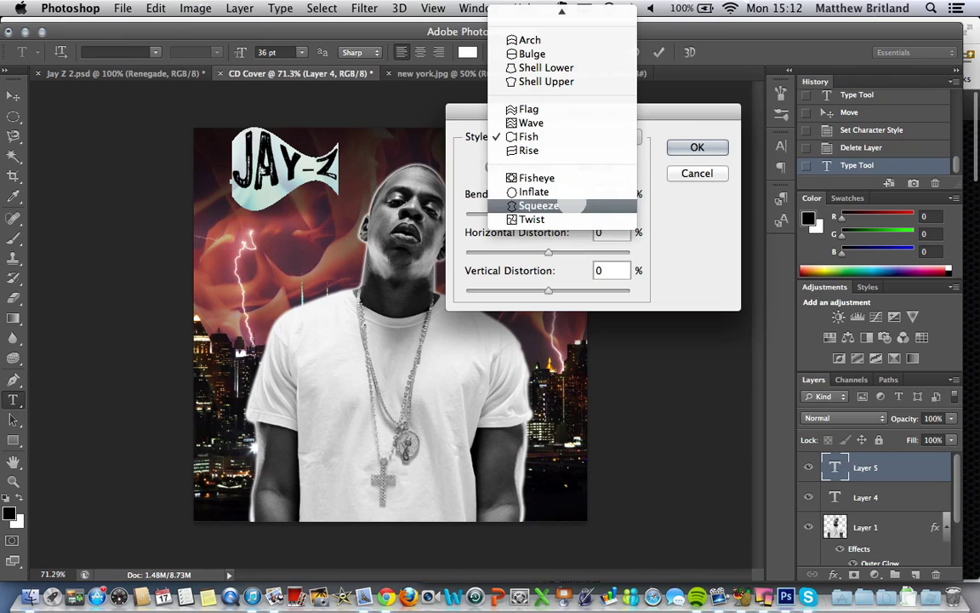
pyautogui.click(536, 210)
pyautogui.click(532, 136)
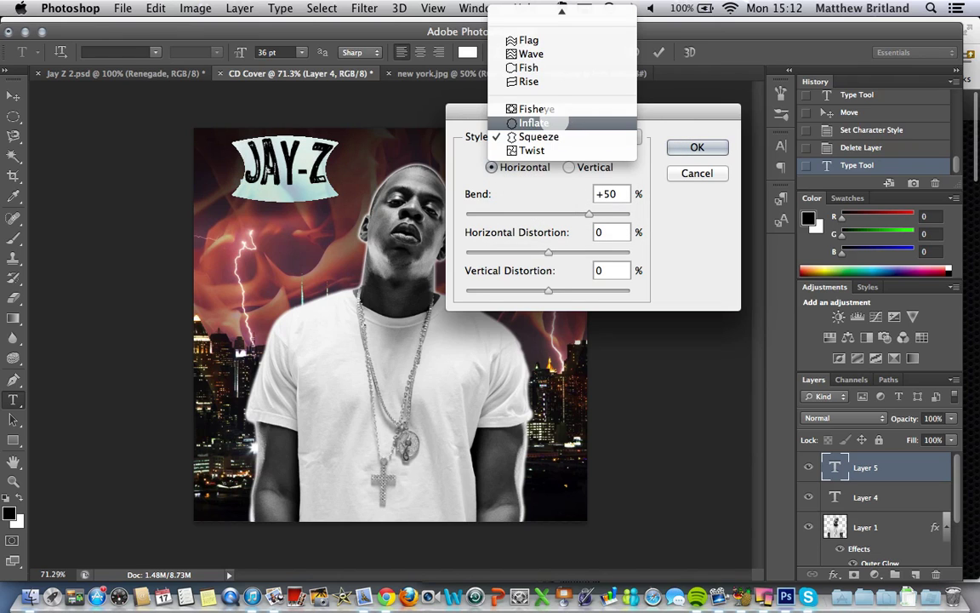
pyautogui.click(549, 121)
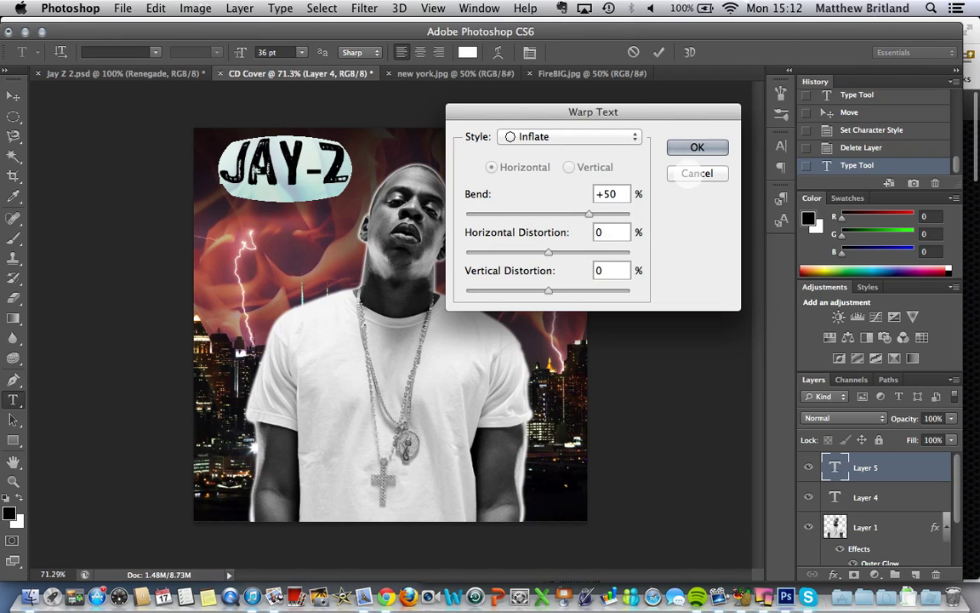
pyautogui.click(697, 173)
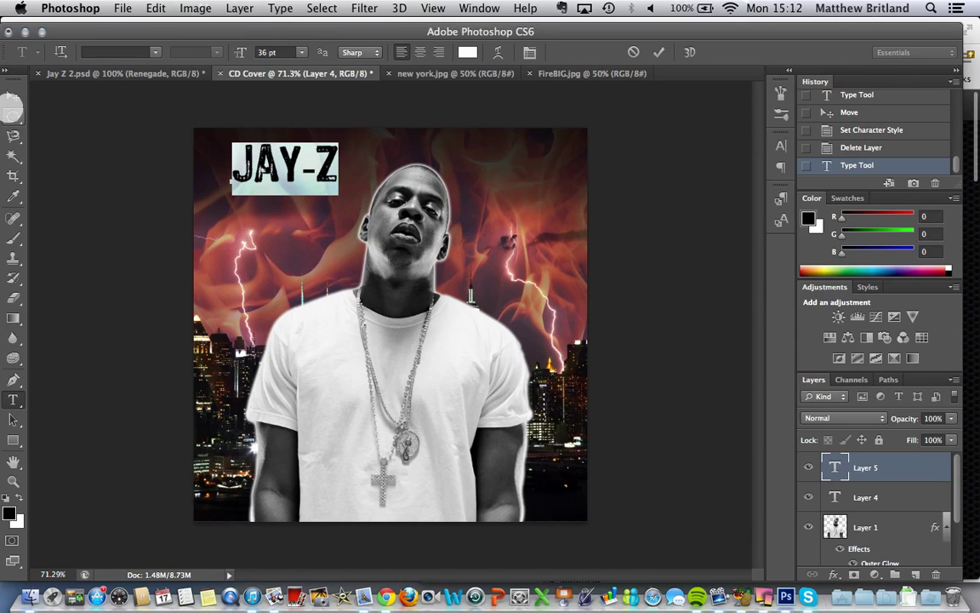
pyautogui.click(13, 98)
# Nudge the JAY-Z title down-left and open its Layer Style Blending Options.
pyautogui.moveTo(259, 163)
pyautogui.mouseDown()
pyautogui.moveTo(225, 183)
pyautogui.moveTo(234, 273)
pyautogui.moveTo(246, 194)
pyautogui.moveTo(270, 176)
pyautogui.mouseUp()
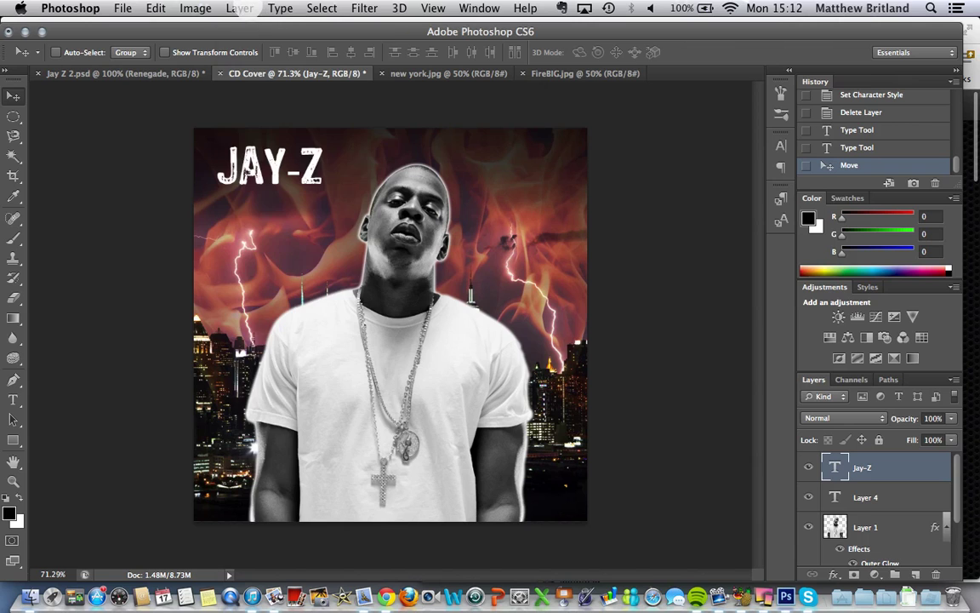
pyautogui.click(240, 8)
pyautogui.moveTo(268, 98)
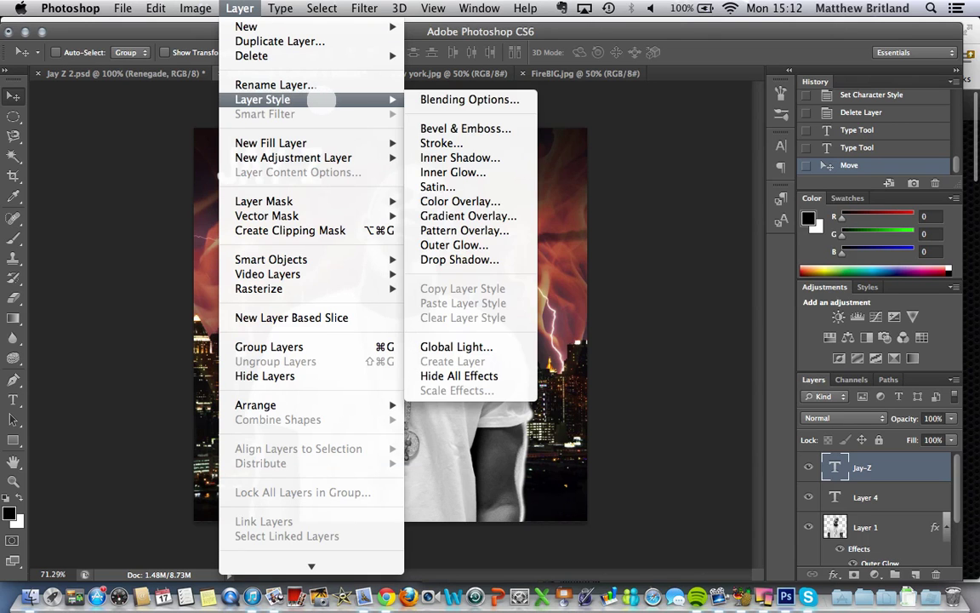
pyautogui.click(426, 100)
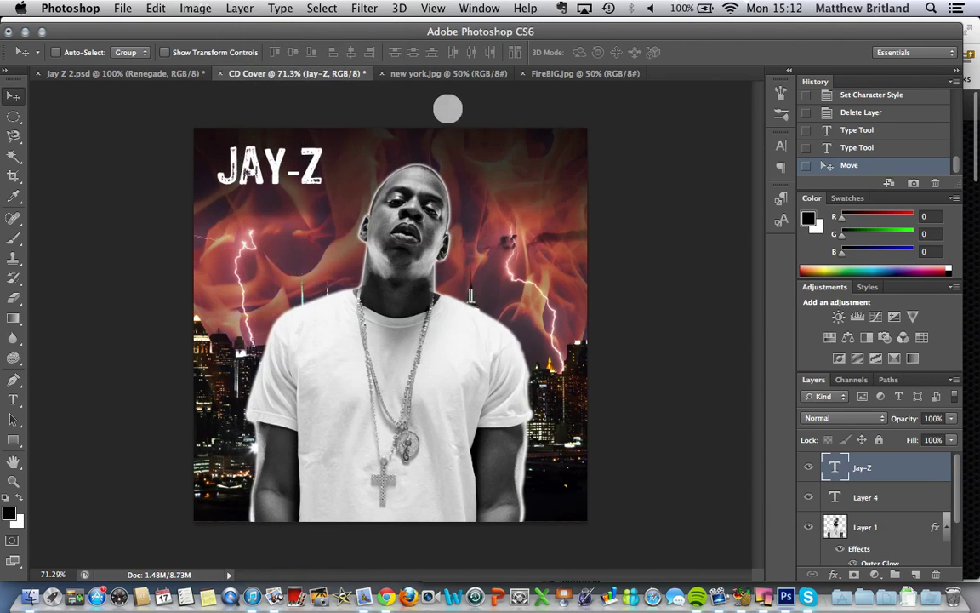
pyautogui.moveTo(492, 130); pyautogui.dragTo(507, 98)
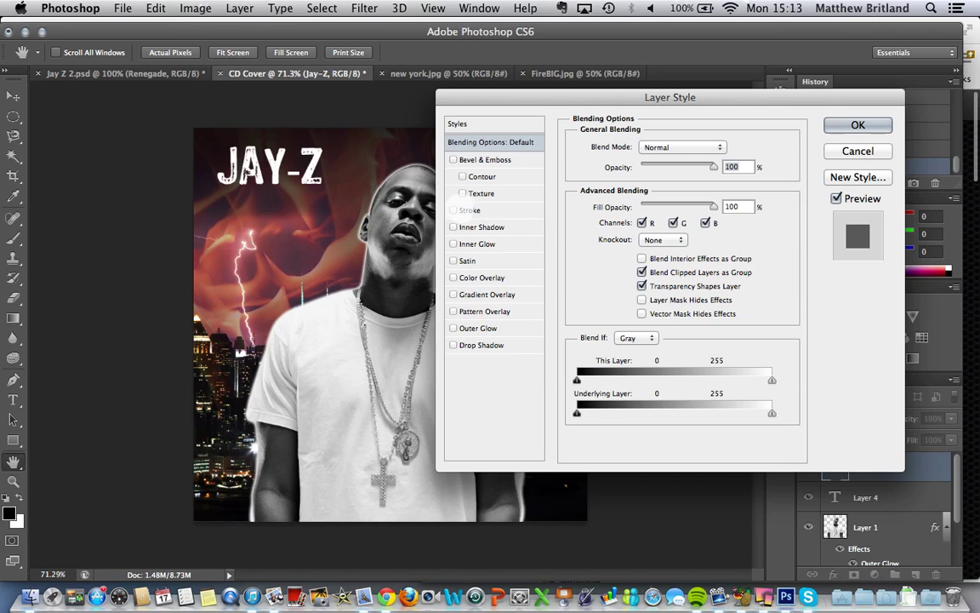
# Add a 2 px black Outside stroke to the JAY-Z title.
pyautogui.click(454, 210)
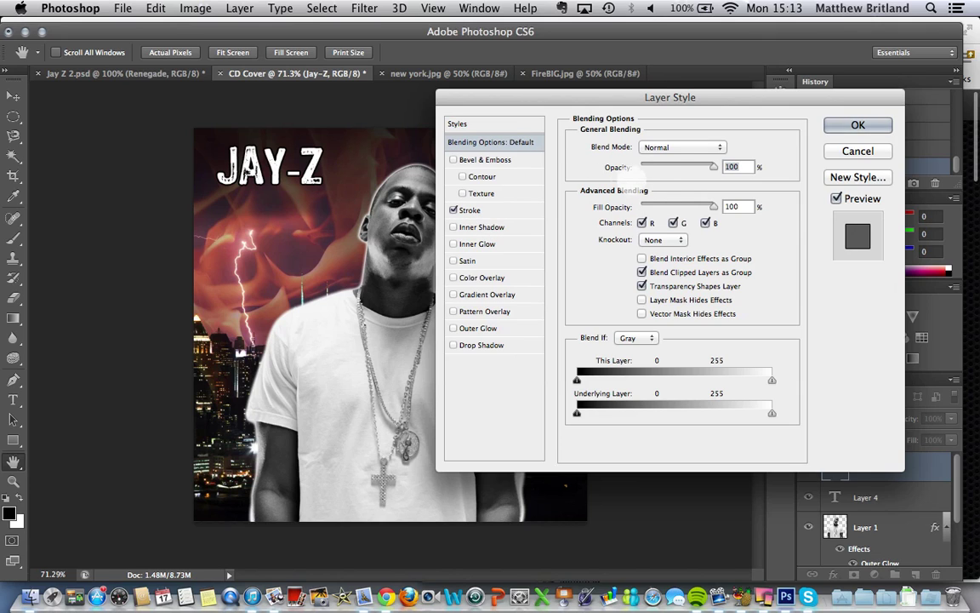
pyautogui.click(507, 210)
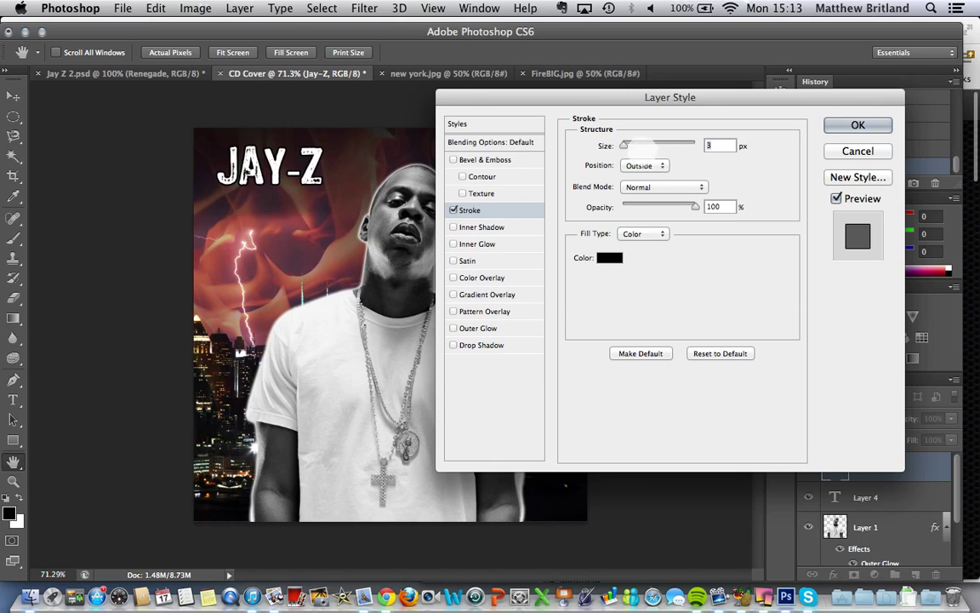
pyautogui.moveTo(625, 145)
pyautogui.mouseDown()
pyautogui.moveTo(647, 145)
pyautogui.moveTo(625, 145)
pyautogui.mouseUp()
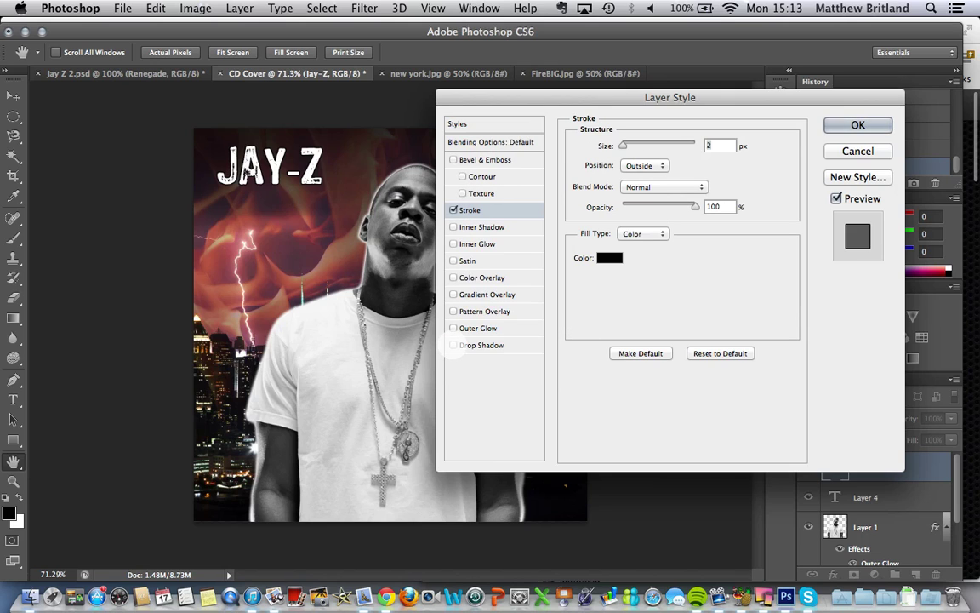
# Add a drop shadow at 102°, 6 px distance, 6% spread, 2 px size, and enable Outer Glow.
pyautogui.click(455, 345)
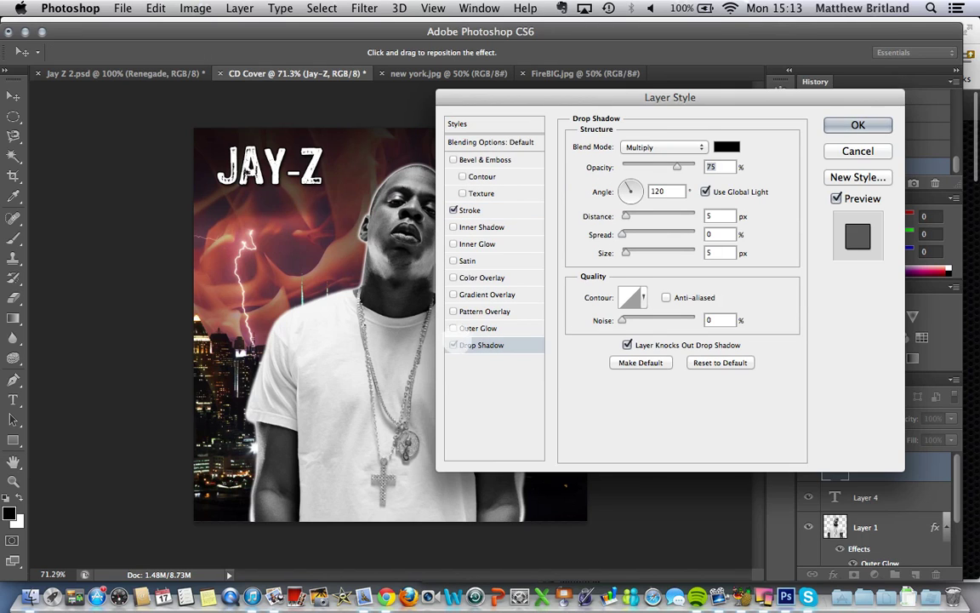
pyautogui.moveTo(669, 95); pyautogui.dragTo(714, 106)
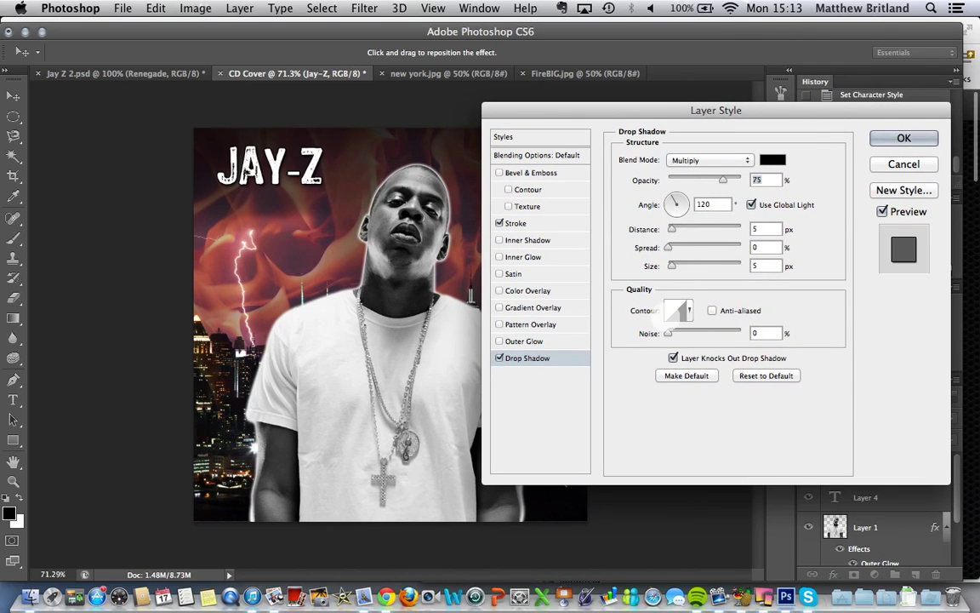
pyautogui.moveTo(672, 229)
pyautogui.mouseDown()
pyautogui.moveTo(686, 228)
pyautogui.moveTo(671, 228)
pyautogui.moveTo(681, 247)
pyautogui.mouseUp()
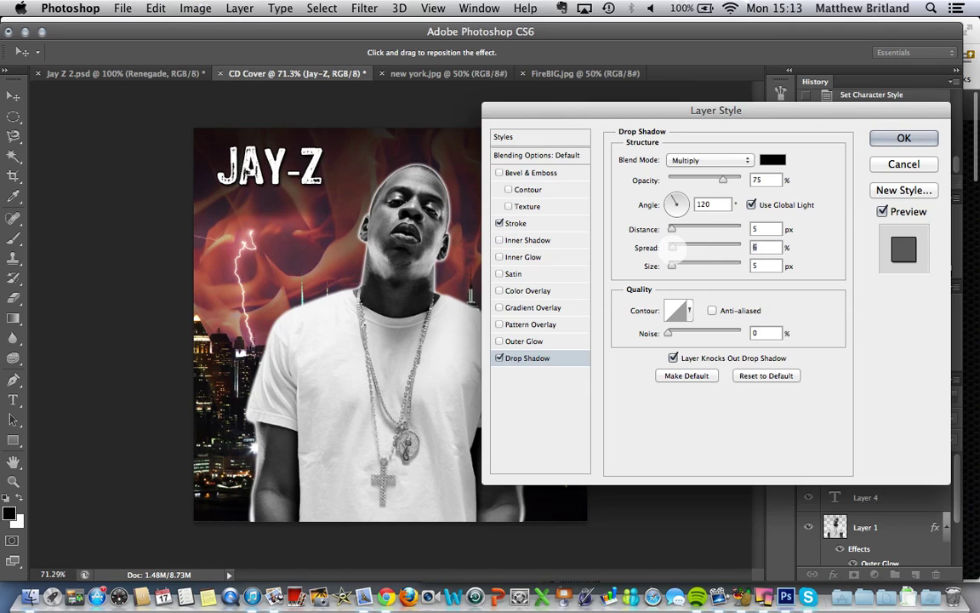
pyautogui.moveTo(678, 266); pyautogui.dragTo(670, 268)
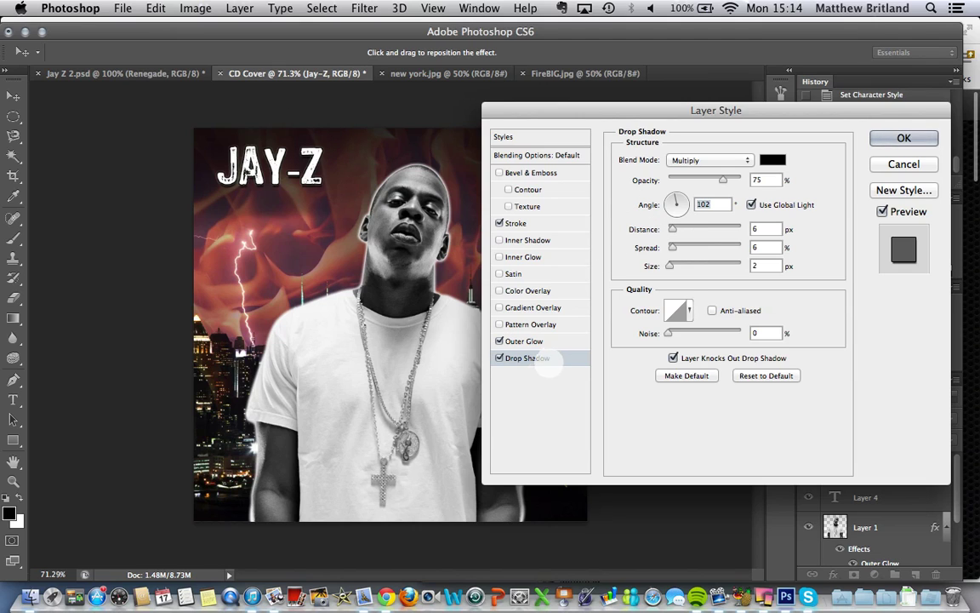
pyautogui.click(536, 340)
# Try red and purple glow colours, cancel them, turn Outer Glow off and apply the style.
pyautogui.click(645, 215)
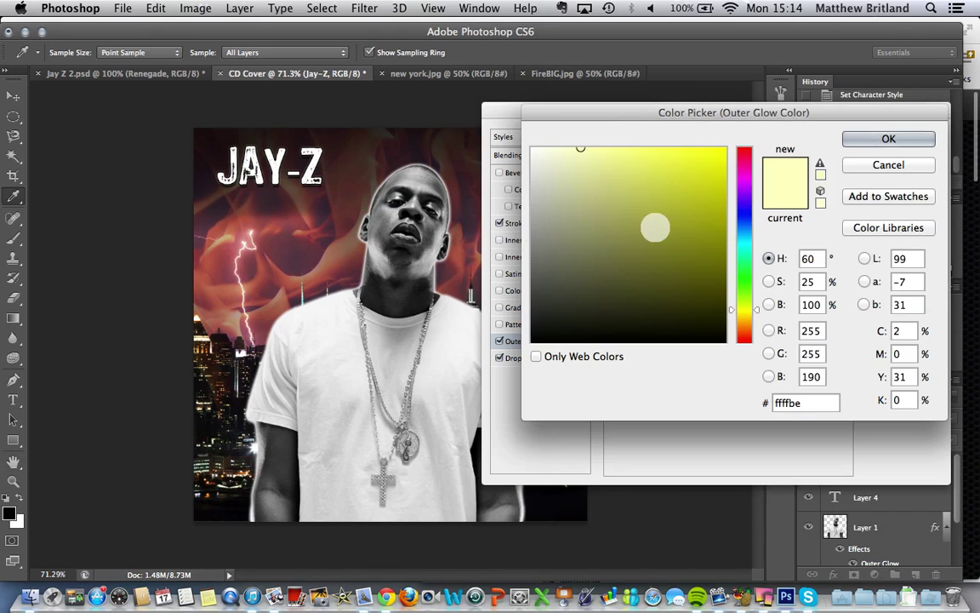
pyautogui.moveTo(709, 191)
pyautogui.mouseDown()
pyautogui.moveTo(726, 147)
pyautogui.moveTo(591, 227)
pyautogui.moveTo(639, 227)
pyautogui.moveTo(640, 197)
pyautogui.moveTo(676, 272)
pyautogui.moveTo(698, 179)
pyautogui.moveTo(745, 158)
pyautogui.moveTo(725, 150)
pyautogui.mouseUp()
pyautogui.click(745, 150)
pyautogui.click(723, 152)
pyautogui.click(635, 199)
pyautogui.click(888, 164)
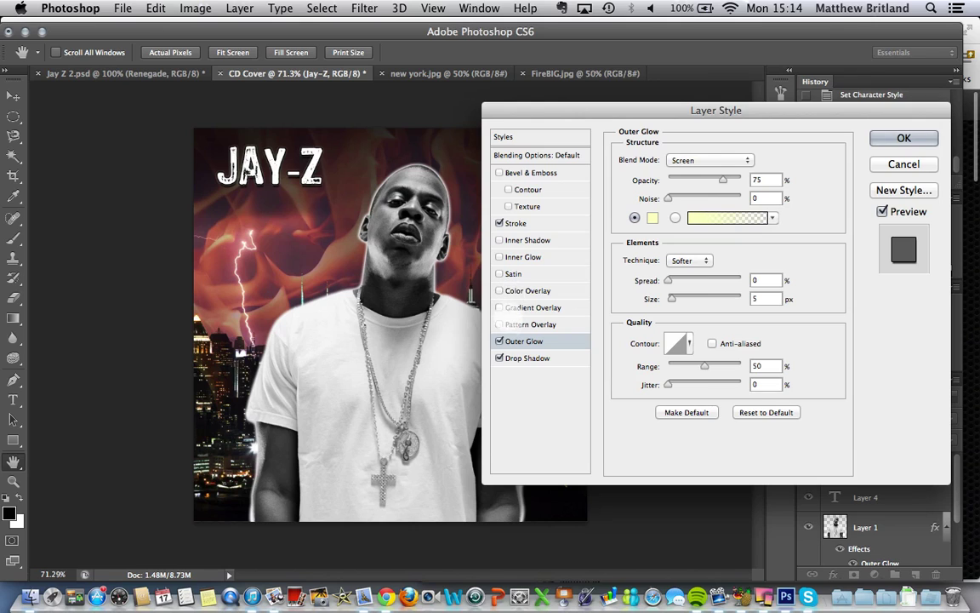
pyautogui.click(499, 340)
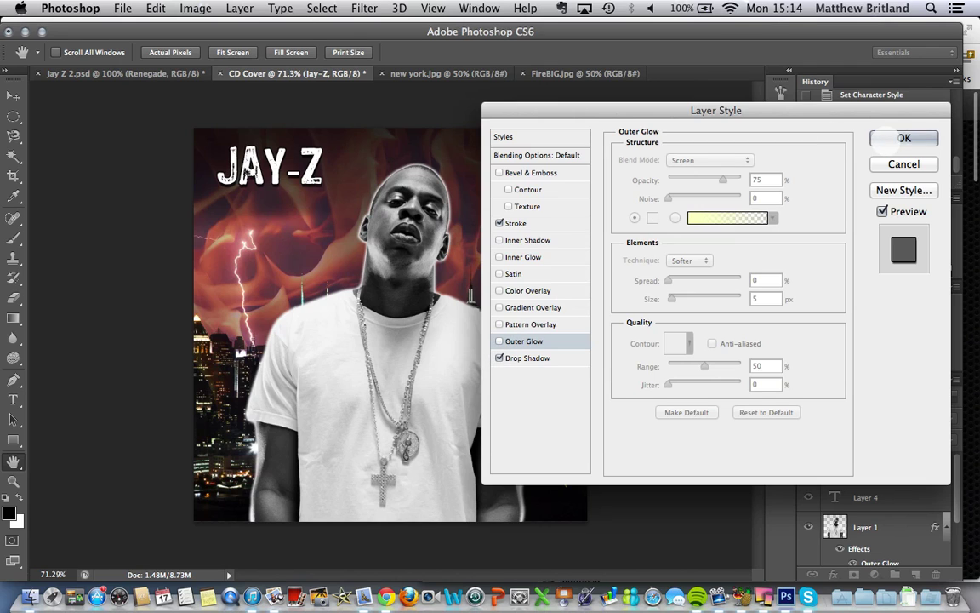
pyautogui.click(904, 138)
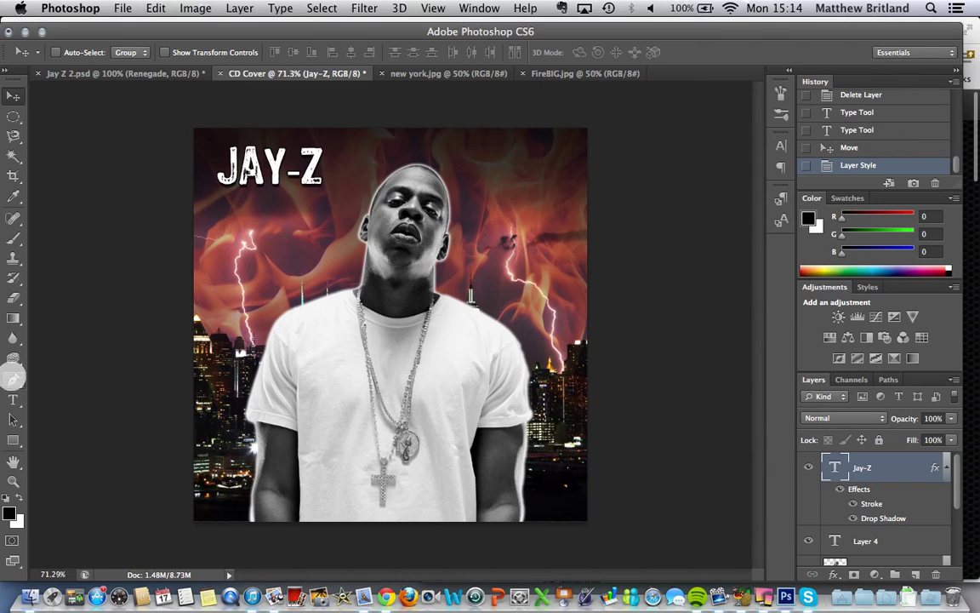
# Type 'Renegade' as a new 36 pt Arial text line across the lower-left and select it.
pyautogui.click(14, 399)
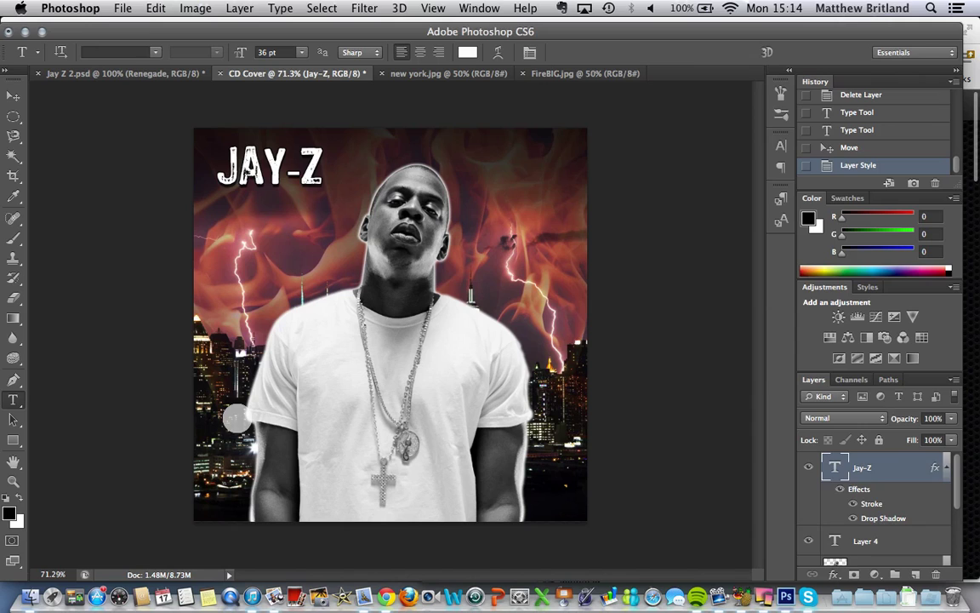
pyautogui.click(215, 373)
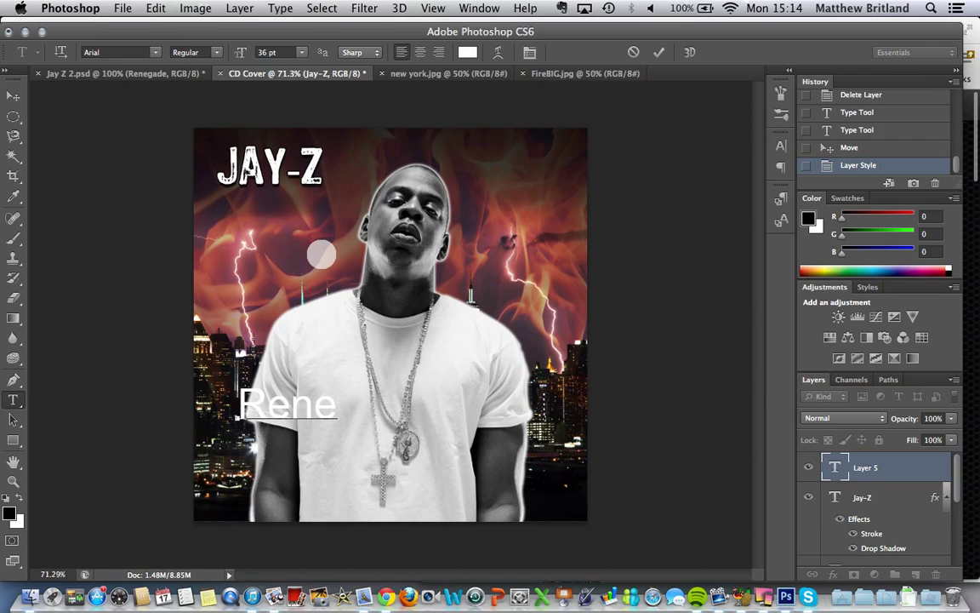
pyautogui.write('Renegade')
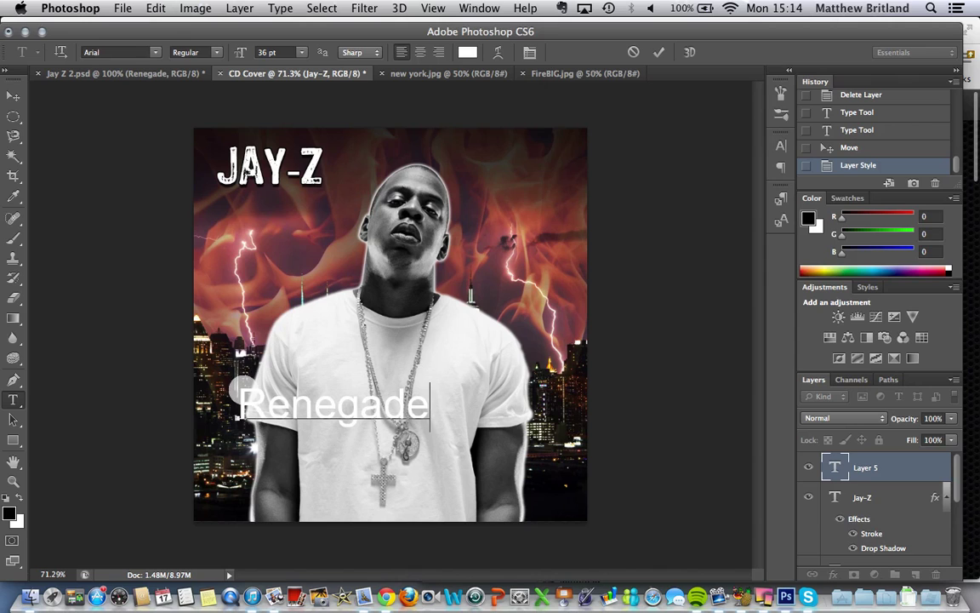
pyautogui.moveTo(245, 388); pyautogui.dragTo(434, 396)
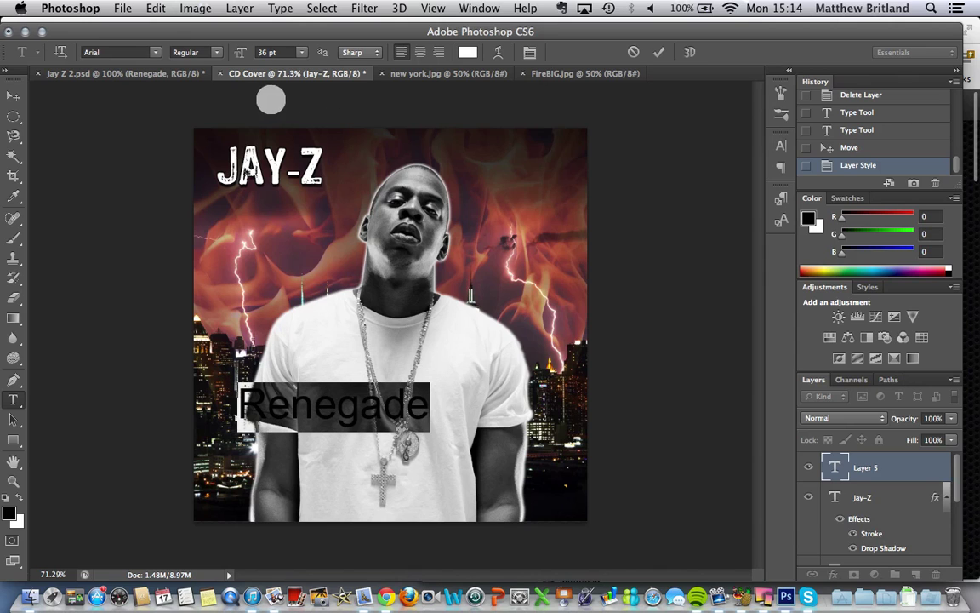
# Set Renegade in BankGothic Md BT instead of Bell Gothic Std, then move it down-right.
pyautogui.click(155, 52)
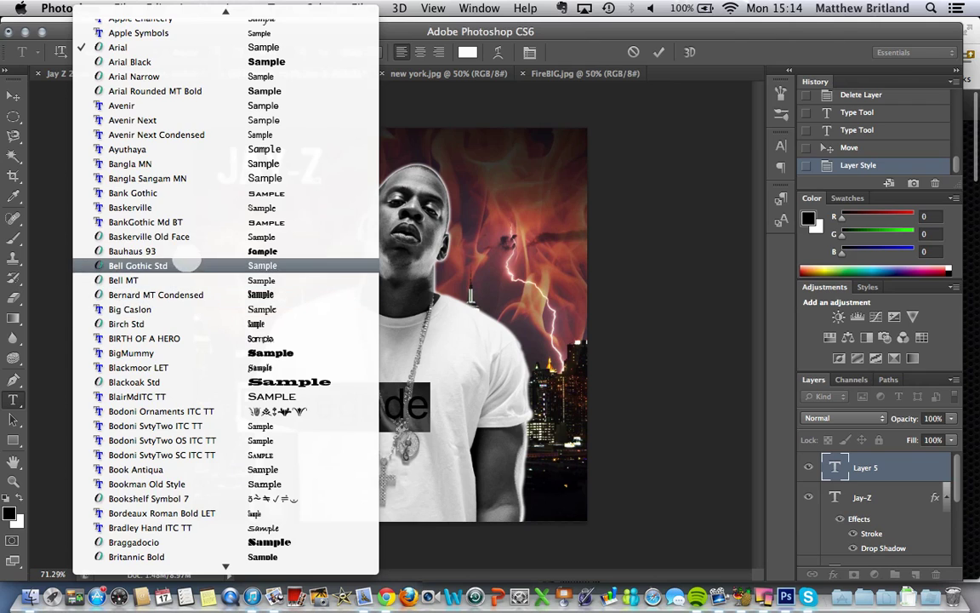
pyautogui.click(183, 266)
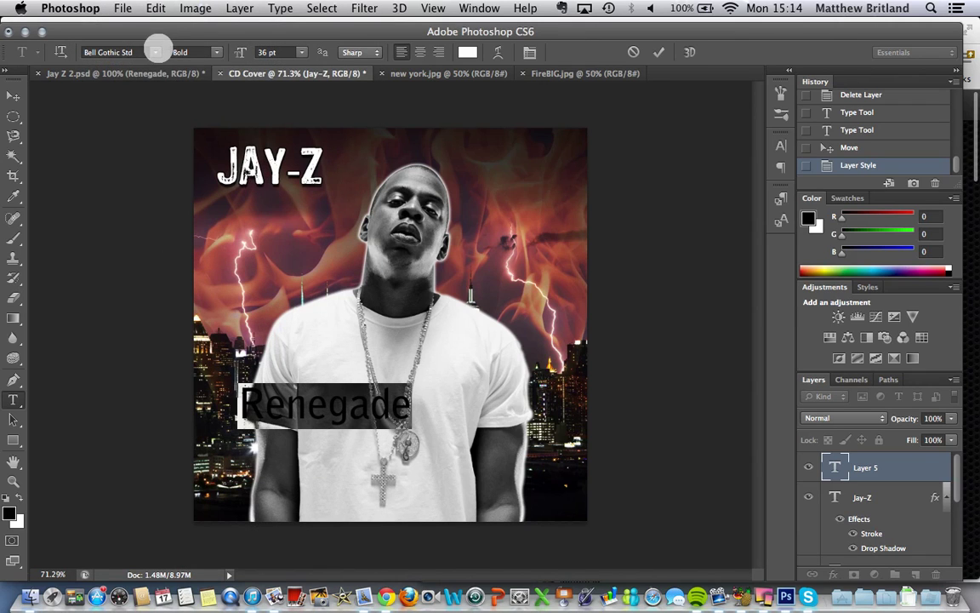
pyautogui.click(156, 52)
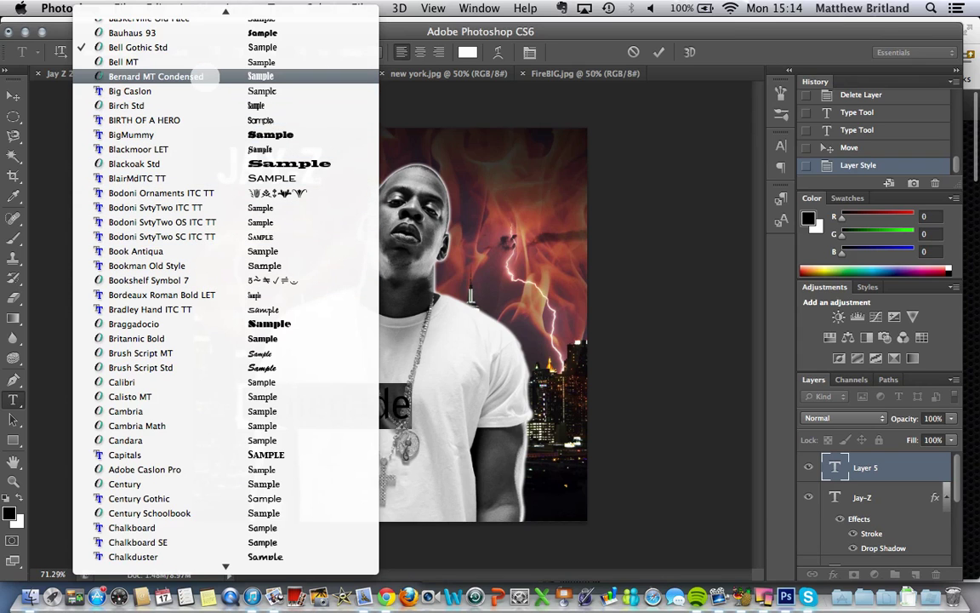
pyautogui.scroll(4, 187, 205)
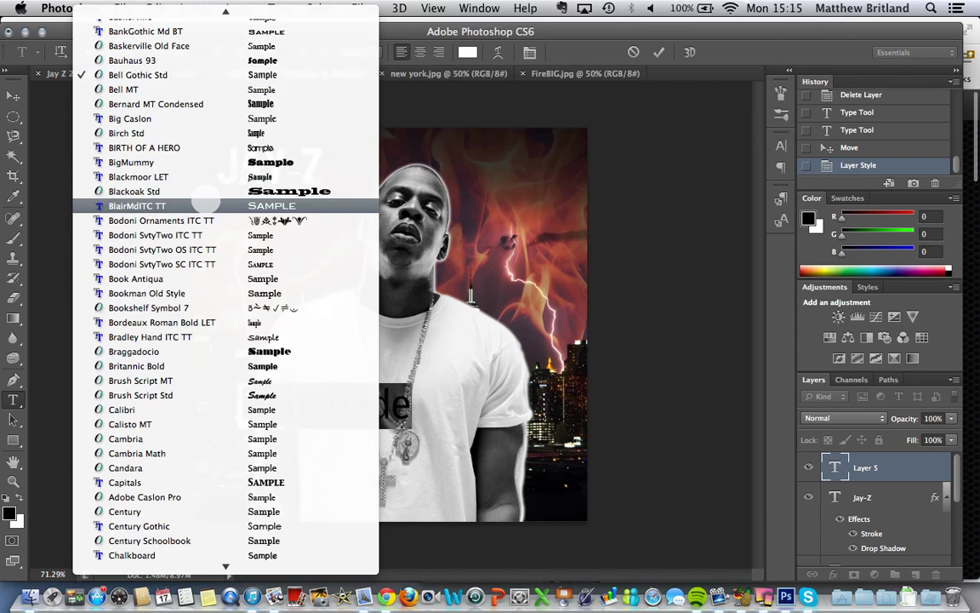
pyautogui.click(162, 59)
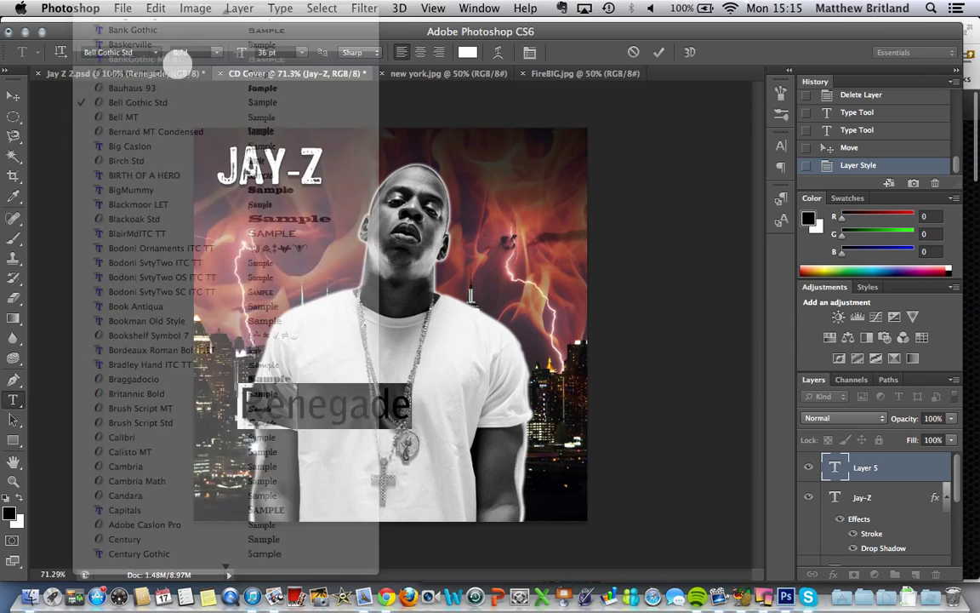
pyautogui.click(13, 94)
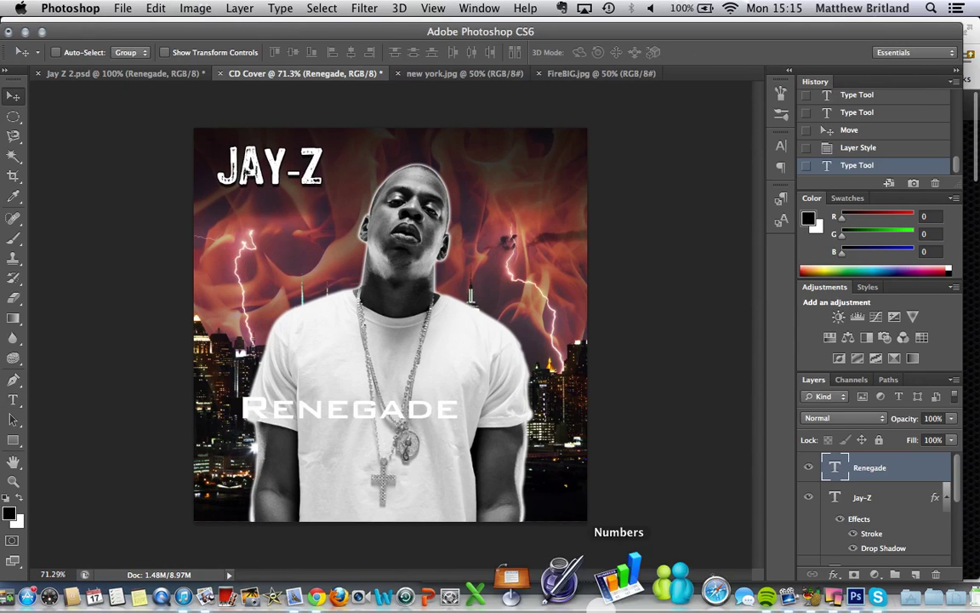
pyautogui.moveTo(419, 415); pyautogui.dragTo(458, 467)
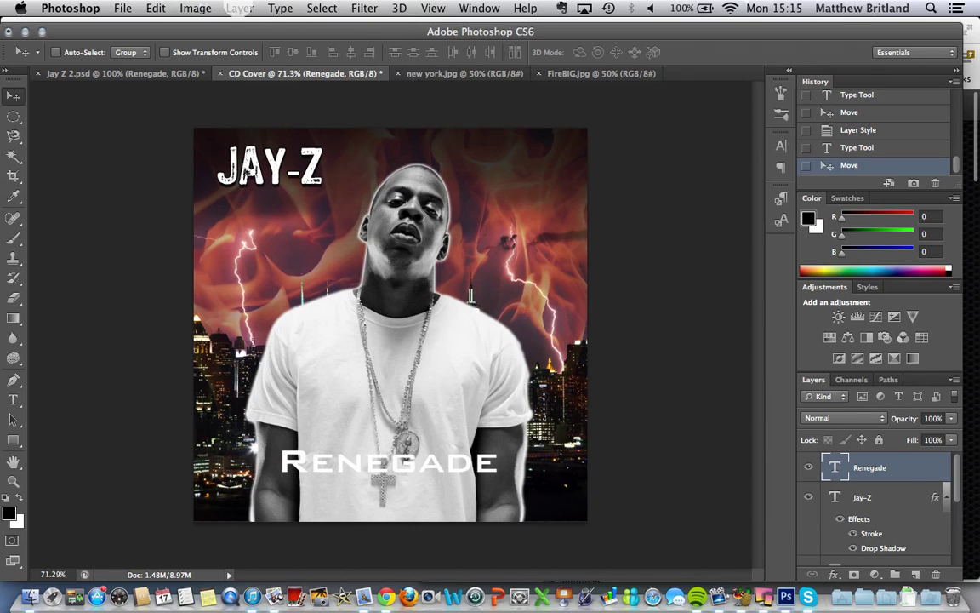
# Open Blending Options for Renegade and enable Stroke and Drop Shadow.
pyautogui.click(239, 8)
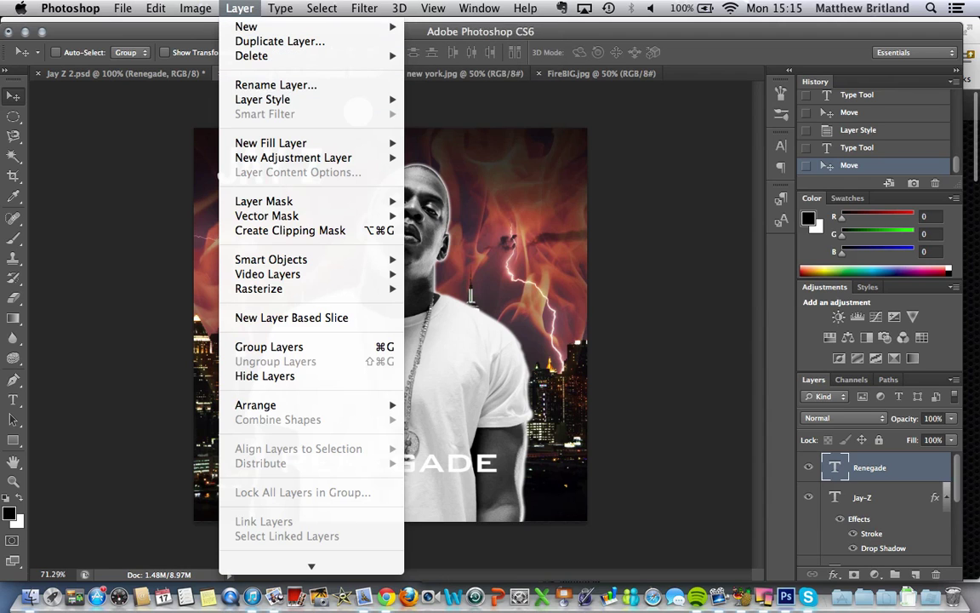
pyautogui.moveTo(357, 99)
pyautogui.click(468, 99)
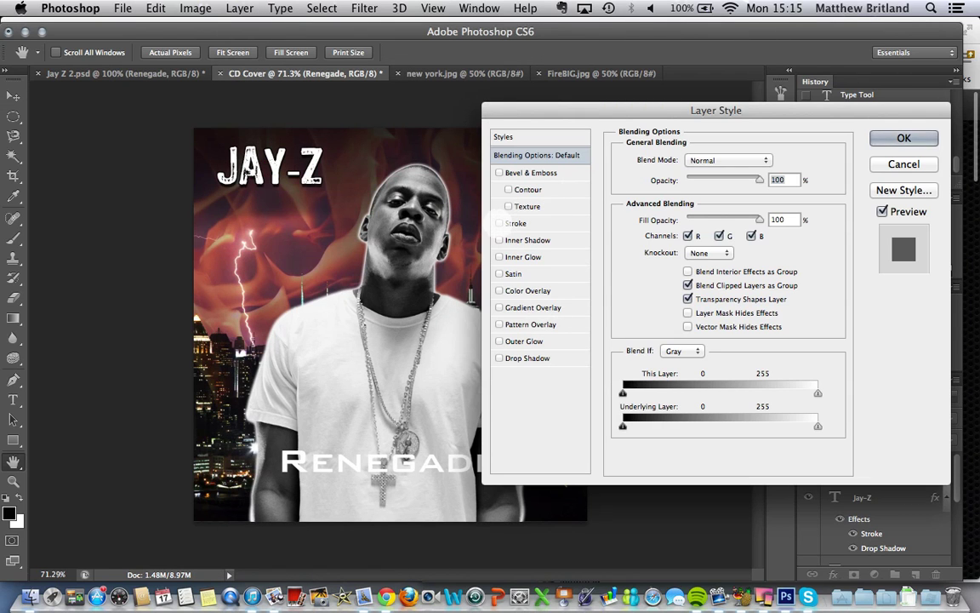
pyautogui.click(499, 223)
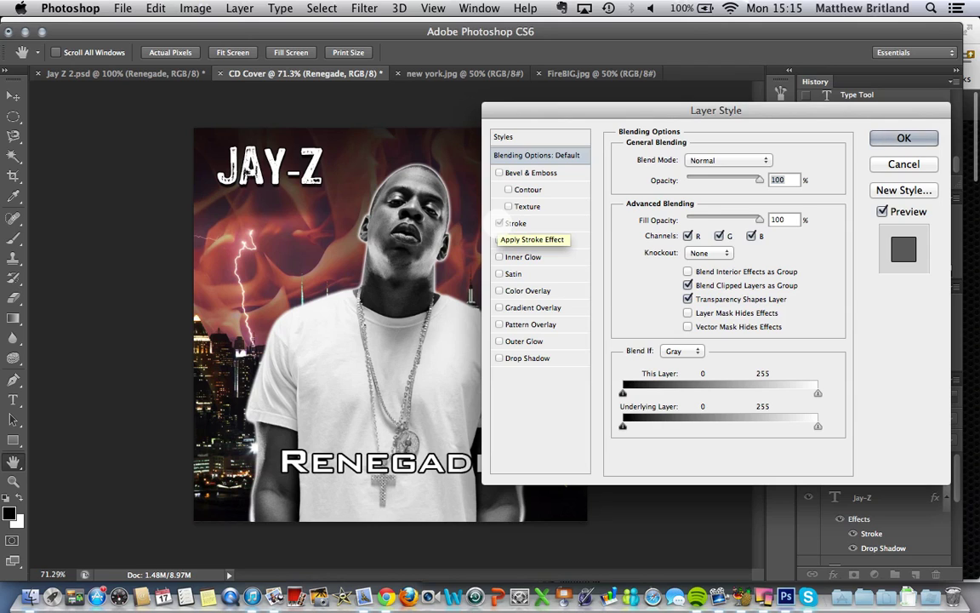
pyautogui.click(500, 358)
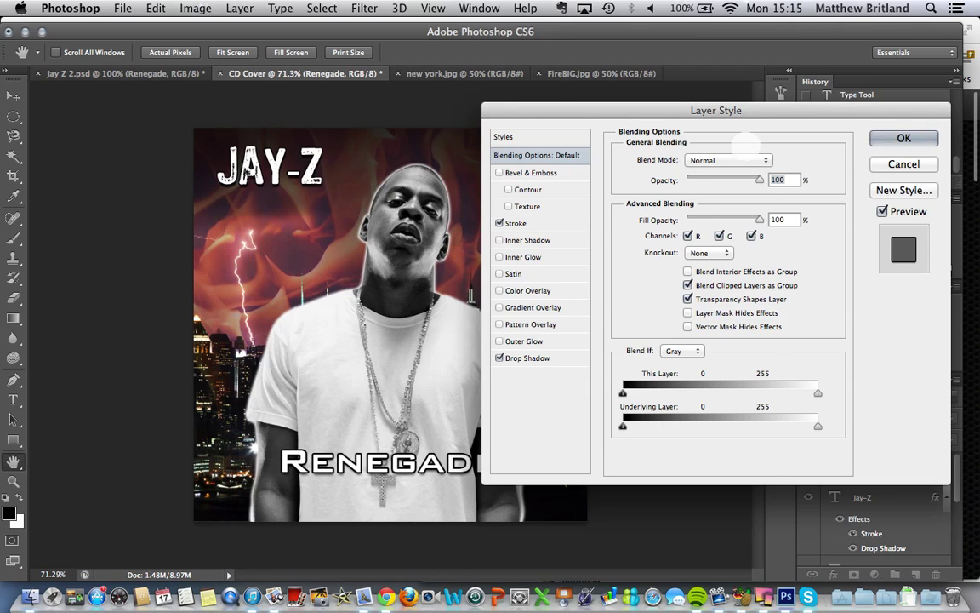
# Preview Screen and Overlay blend modes, restore Normal, and apply the Renegade style.
pyautogui.click(706, 160)
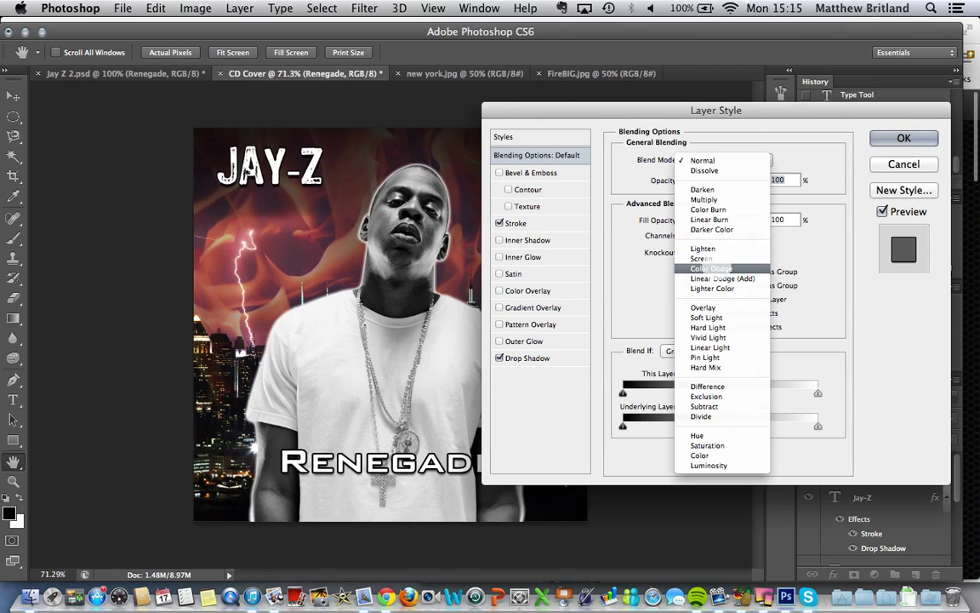
pyautogui.click(702, 258)
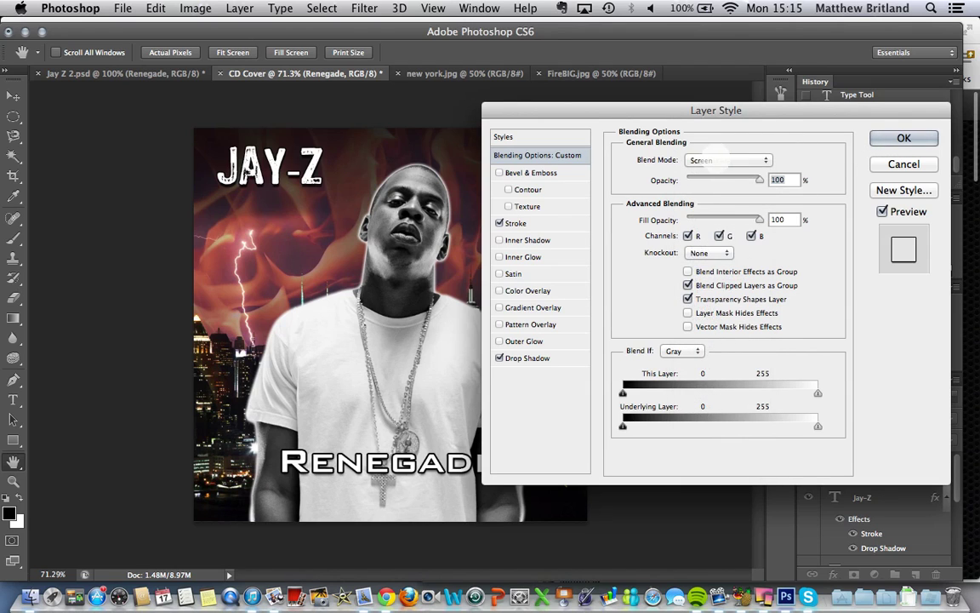
pyautogui.click(723, 160)
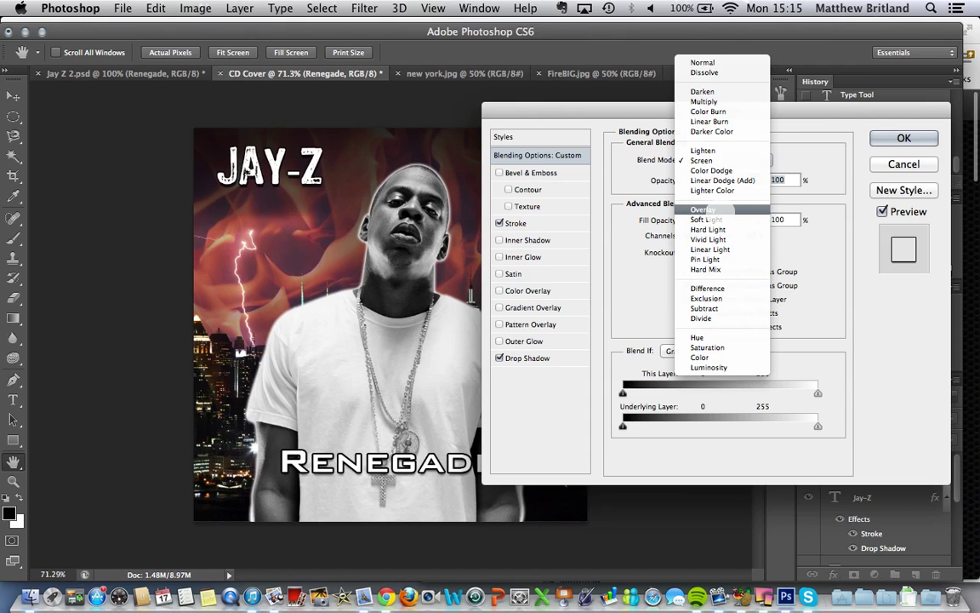
pyautogui.click(703, 209)
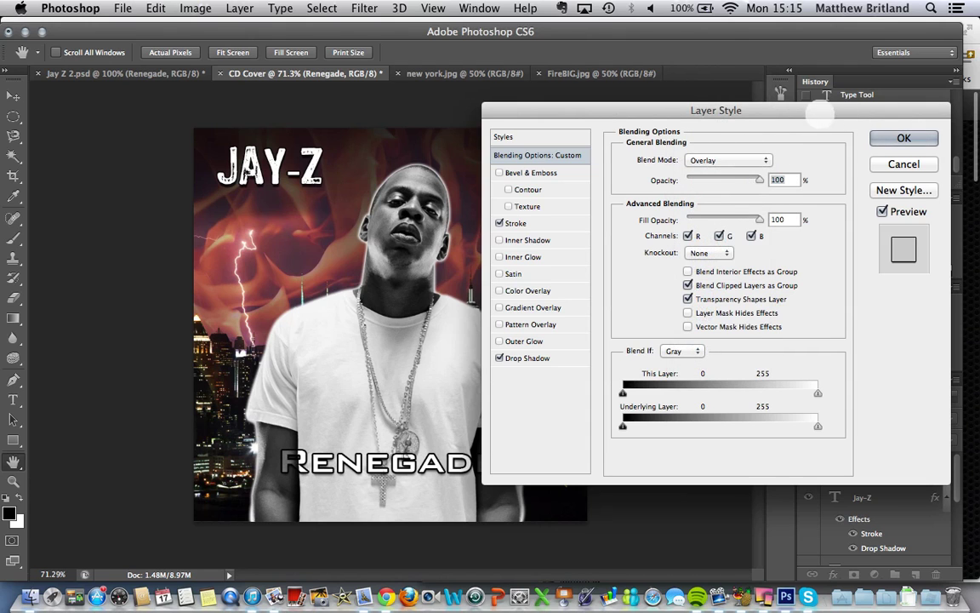
pyautogui.moveTo(743, 110); pyautogui.dragTo(605, 33)
pyautogui.click(621, 80)
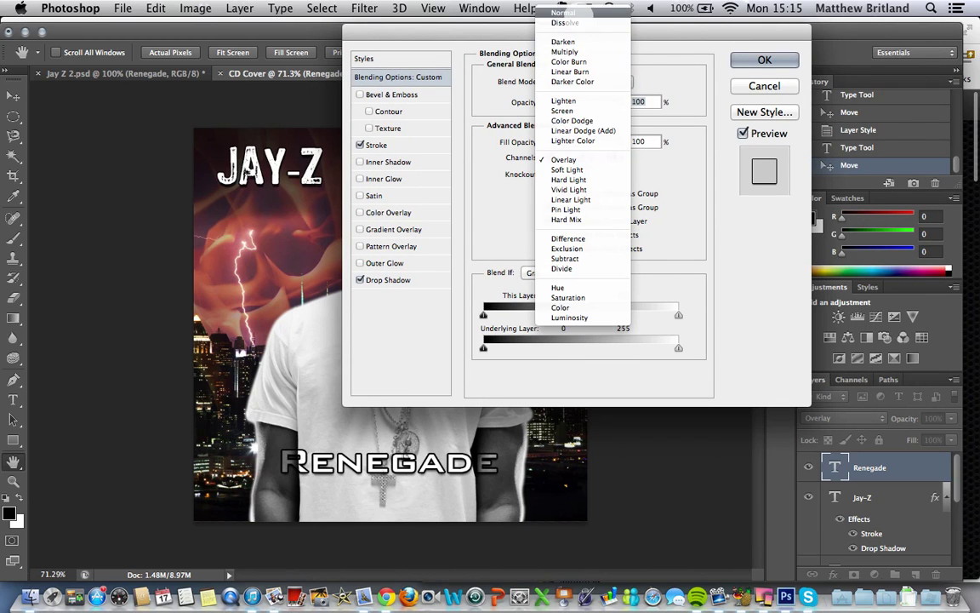
pyautogui.click(587, 13)
pyautogui.click(764, 60)
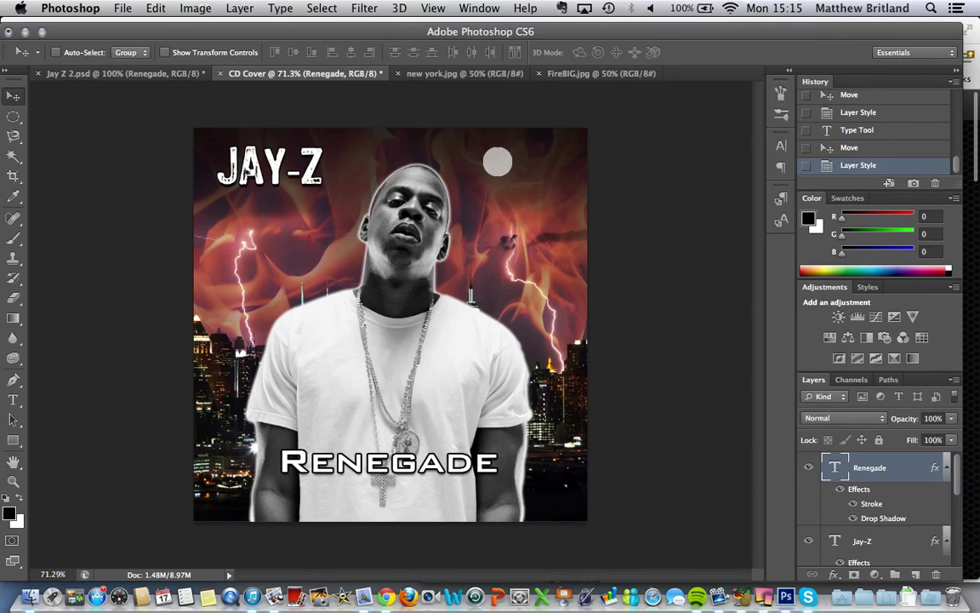
# Drag the styled 'Renegade' subtitle down to sit just above the cover's bottom edge.
pyautogui.moveTo(424, 374); pyautogui.dragTo(434, 449)
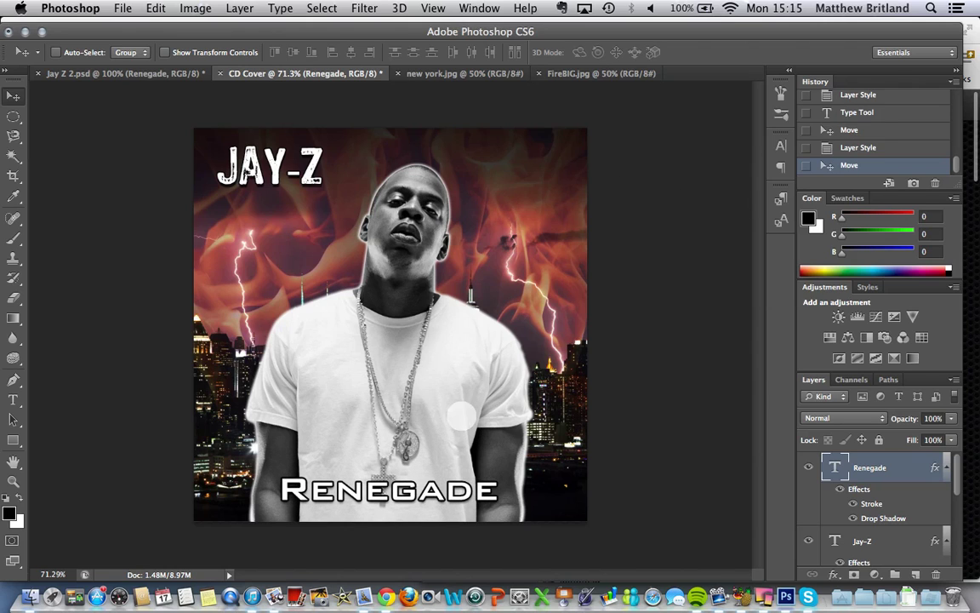